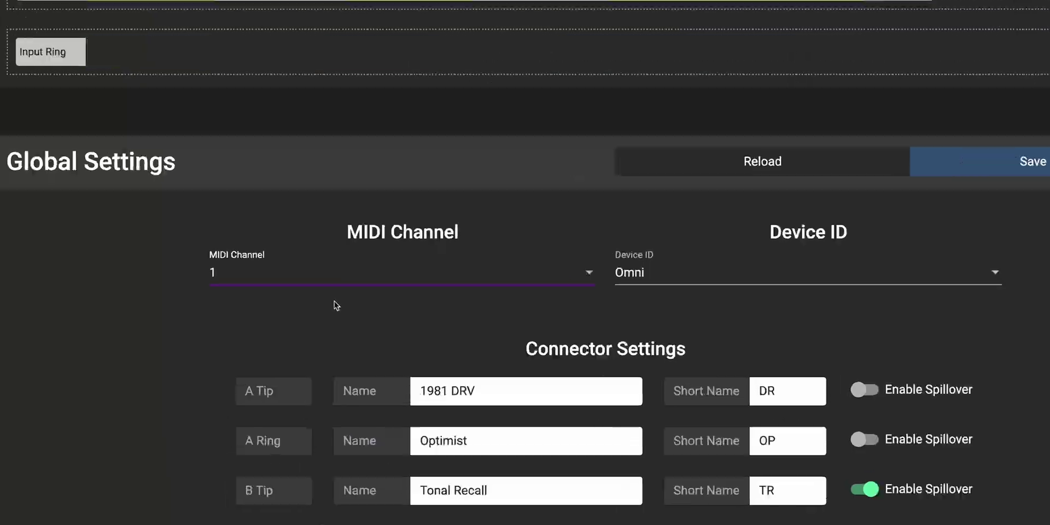
- Set the controller's MIDI channel to Ignore MIDI and a preset message's type to Morningstar ML10X
{"action": "left_click", "coordinate": [333, 273]}
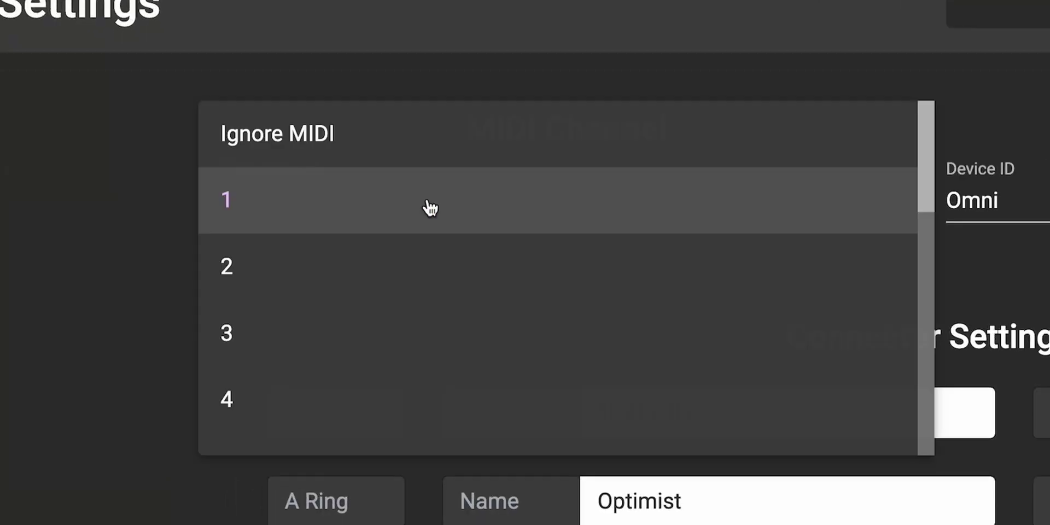
{"action": "left_click", "coordinate": [422, 139]}
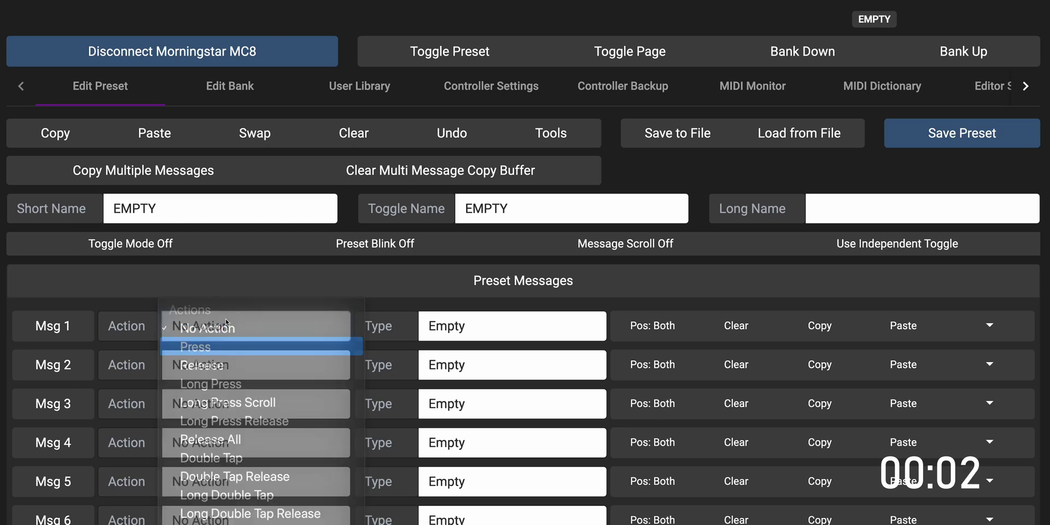
{"action": "left_click", "coordinate": [505, 371]}
{"action": "scroll", "coordinate": [547, 437], "scroll_direction": "down", "scroll_amount": 10}
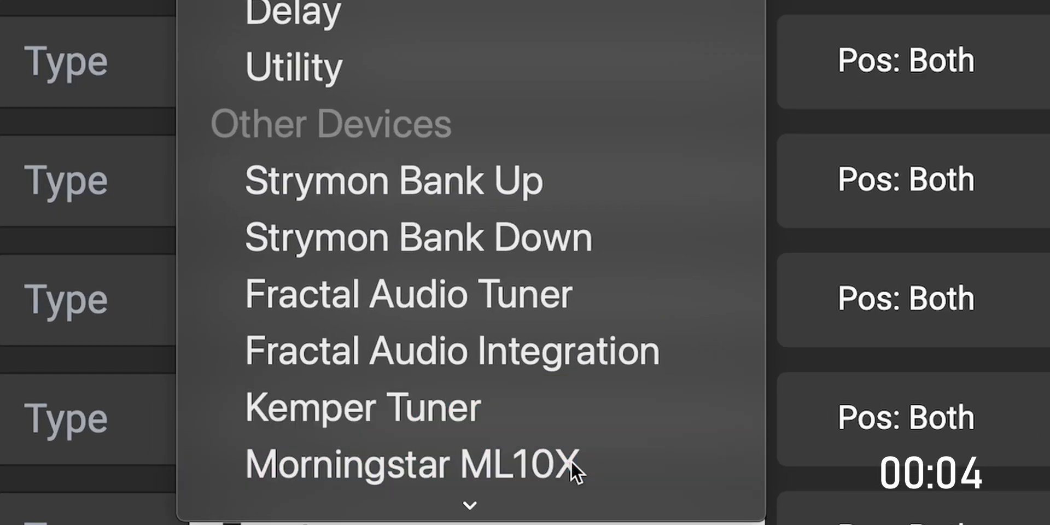
{"action": "left_click", "coordinate": [555, 496]}
{"action": "left_click", "coordinate": [144, 215]}
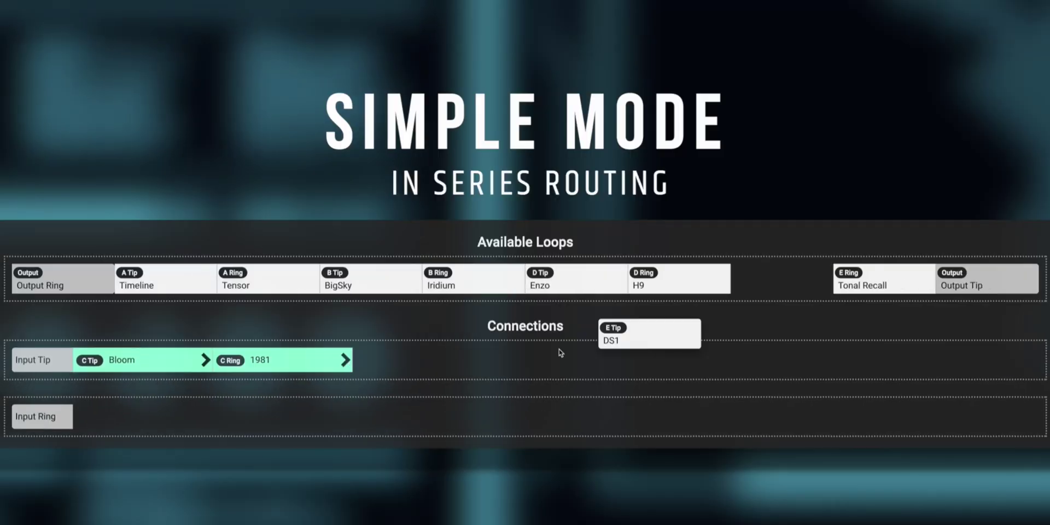
- Chain DS1, Enzo, Tonal Recall and Timeline into the Connections row after Bloom and 1981
{"action": "left_click_drag", "start_coordinate": [561, 353], "coordinate": [416, 360]}
{"action": "left_click_drag", "start_coordinate": [574, 282], "coordinate": [525, 360]}
{"action": "left_click_drag", "start_coordinate": [880, 282], "coordinate": [656, 360]}
{"action": "left_click_drag", "start_coordinate": [164, 281], "coordinate": [750, 364]}
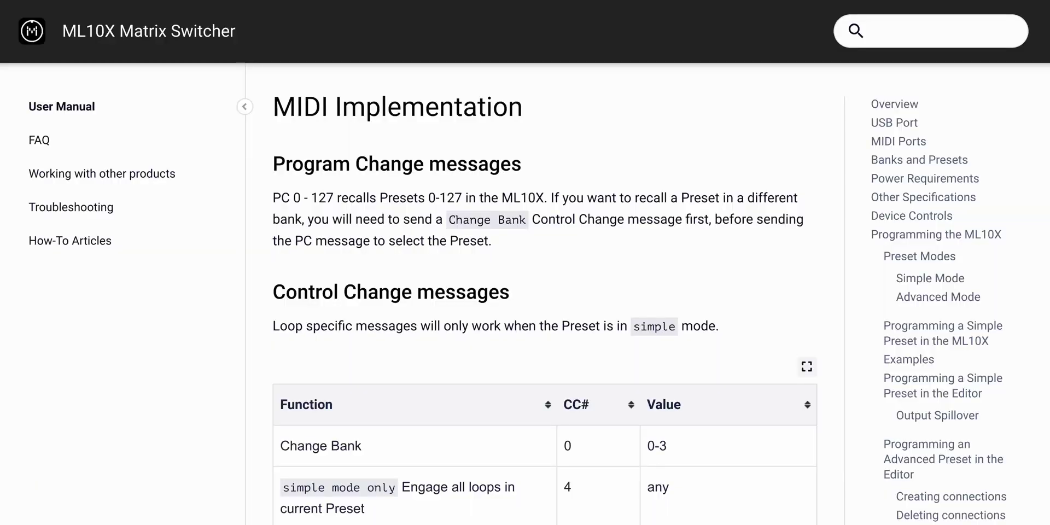
{"action": "scroll", "coordinate": [545, 295], "scroll_direction": "down", "scroll_amount": 3}
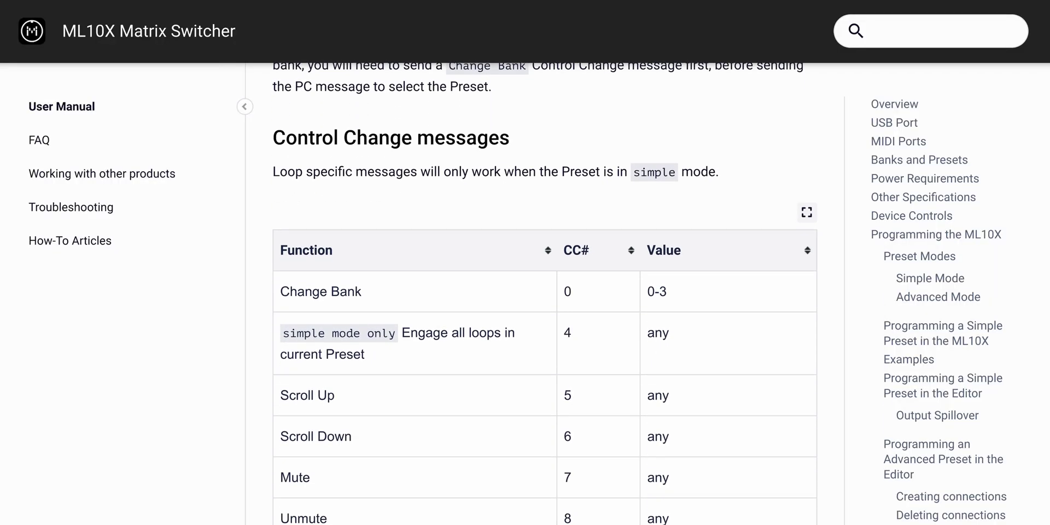
{"action": "scroll", "coordinate": [545, 295], "scroll_direction": "down", "scroll_amount": 4}
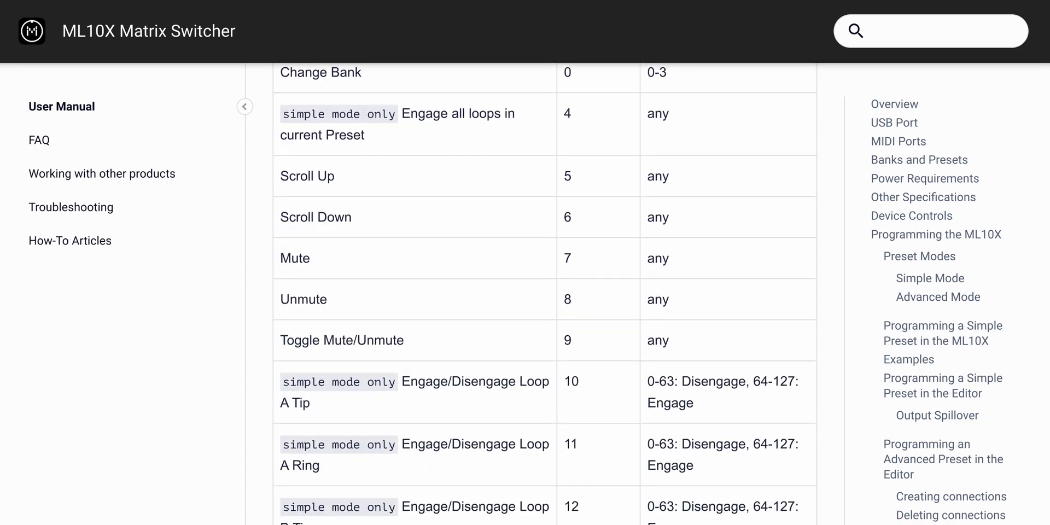
{"action": "scroll", "coordinate": [545, 296], "scroll_direction": "down", "scroll_amount": 9}
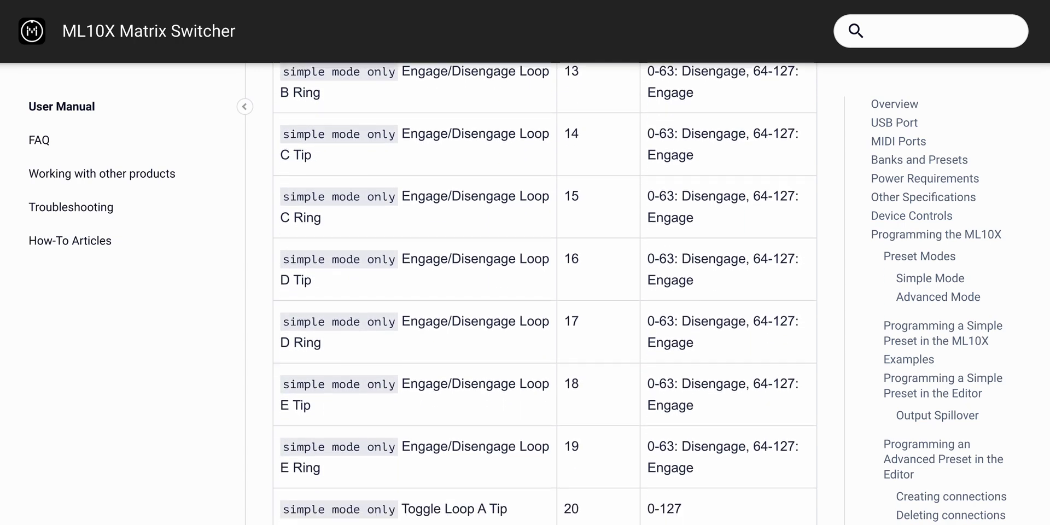
{"action": "scroll", "coordinate": [545, 296], "scroll_direction": "down", "scroll_amount": 5}
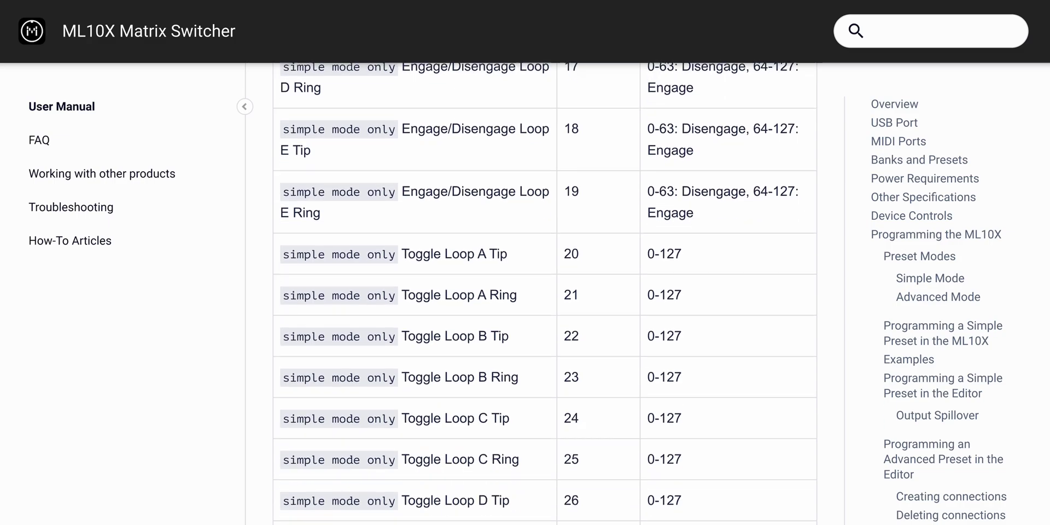
{"action": "scroll", "coordinate": [545, 296], "scroll_direction": "down", "scroll_amount": 3}
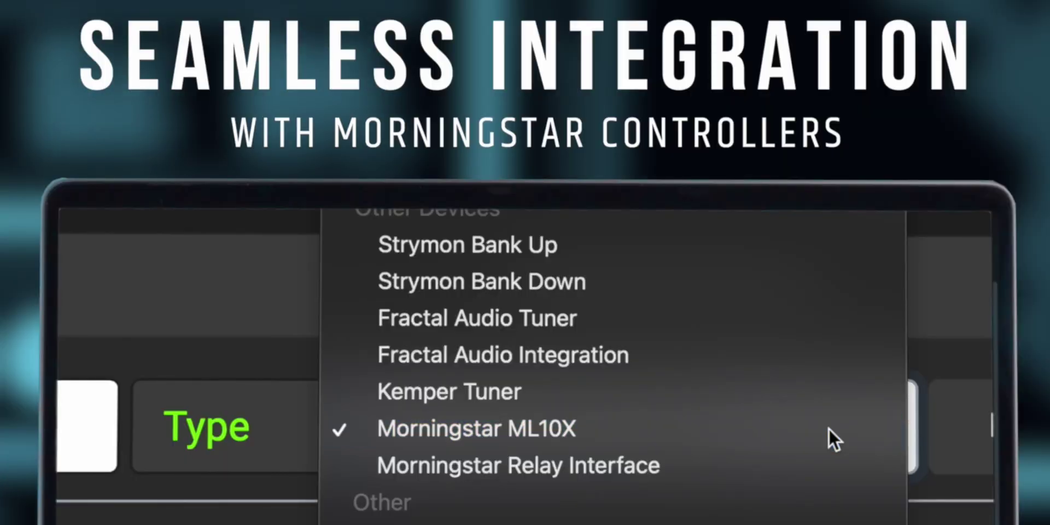
- Include the BigSky loop and set Msg 1's type to Morningstar ML10X by typing 'mor'
{"action": "left_click", "coordinate": [829, 429]}
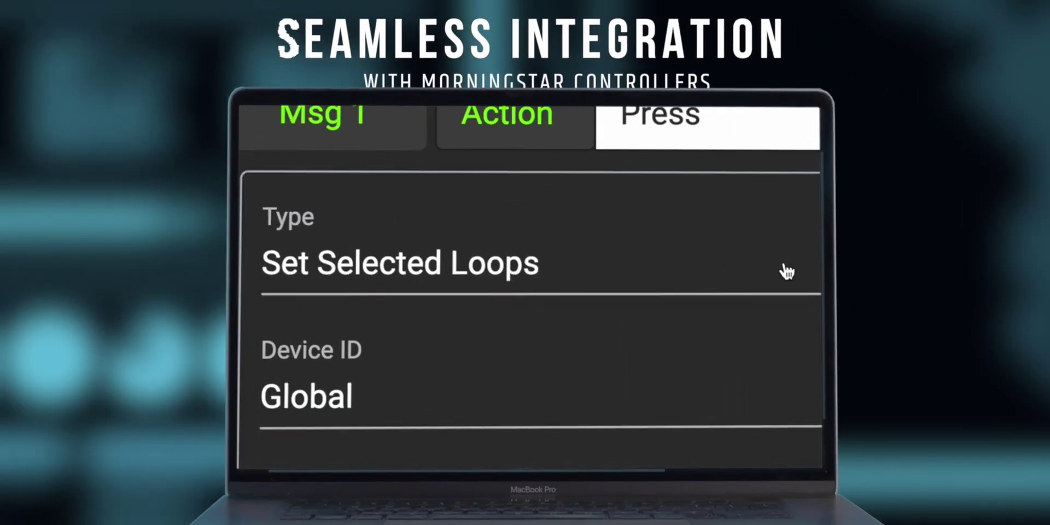
{"action": "left_click", "coordinate": [786, 269]}
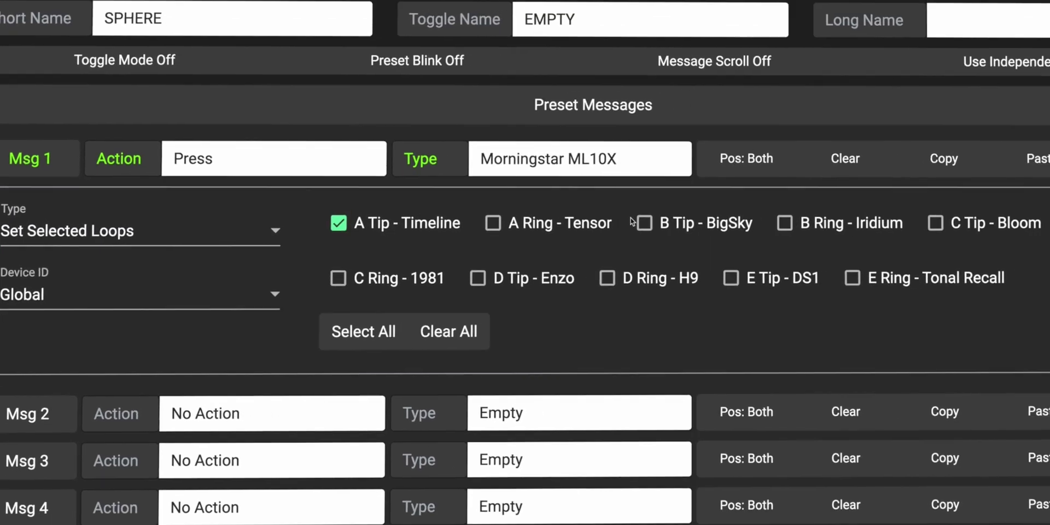
{"action": "left_click", "coordinate": [645, 223]}
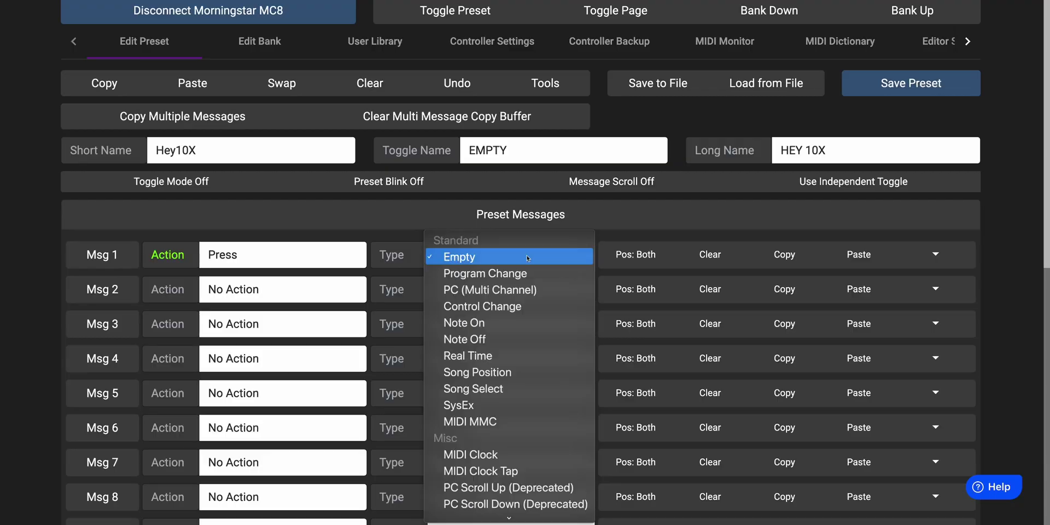
{"action": "type", "text": "mor"}
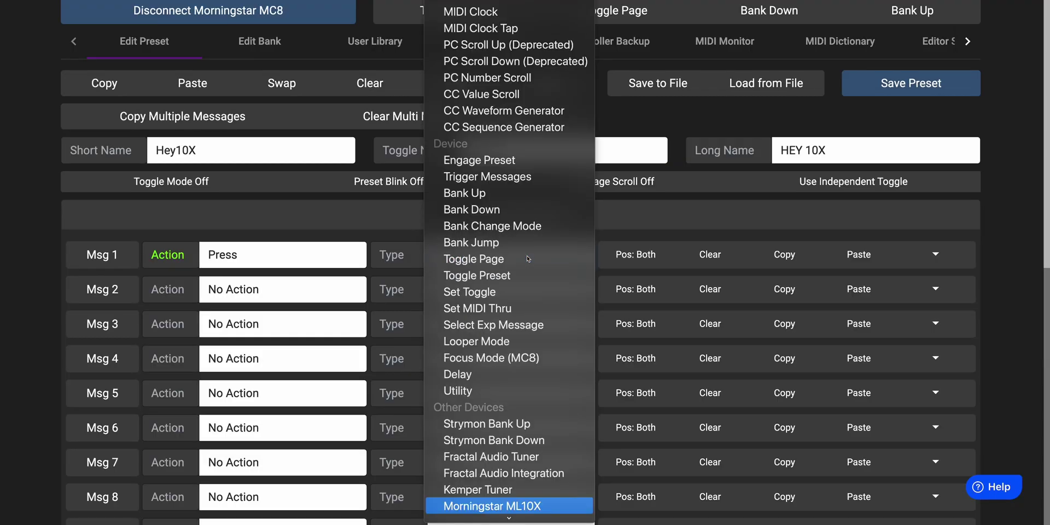
{"action": "key", "text": "Return"}
{"action": "left_click", "coordinate": [230, 307]}
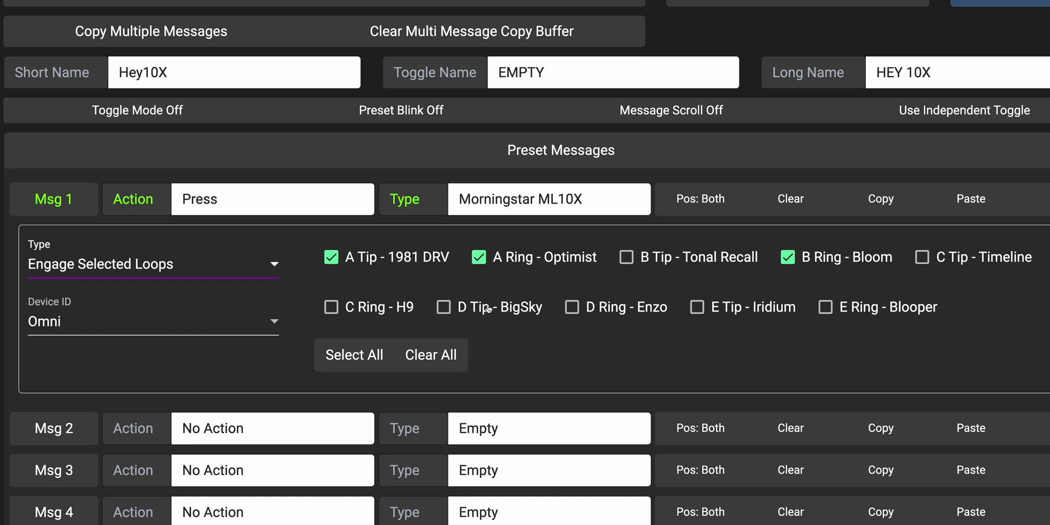
- Switch Msg 1's ML10X function to Bypass Selected Loops, then to Toggle Selected Loops
{"action": "left_click", "coordinate": [162, 280]}
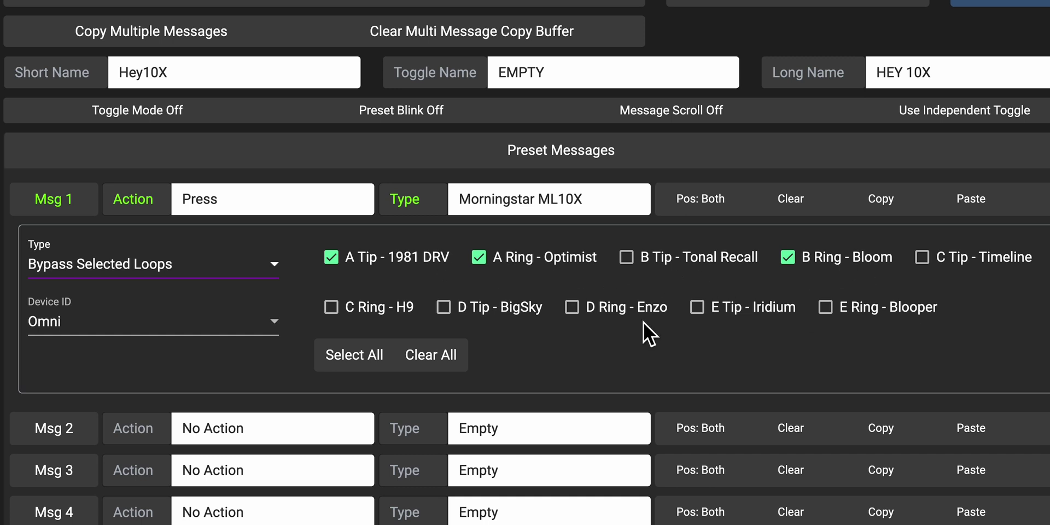
{"action": "left_click", "coordinate": [116, 261]}
{"action": "left_click", "coordinate": [107, 280]}
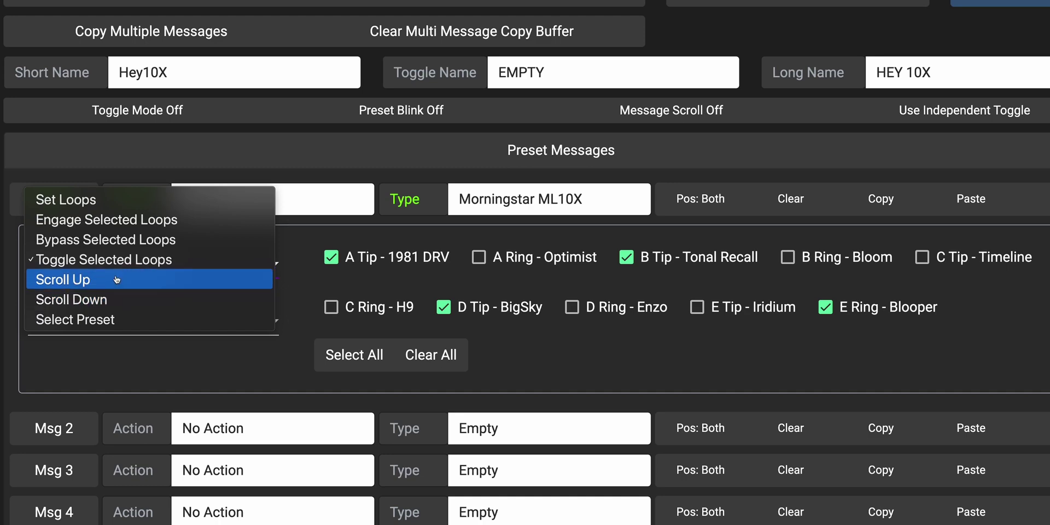
- Paste Msg 1 into Msg 2 on Long Press Scroll, then make Msg 1 an ML10X Select Preset
{"action": "key", "text": "Escape"}
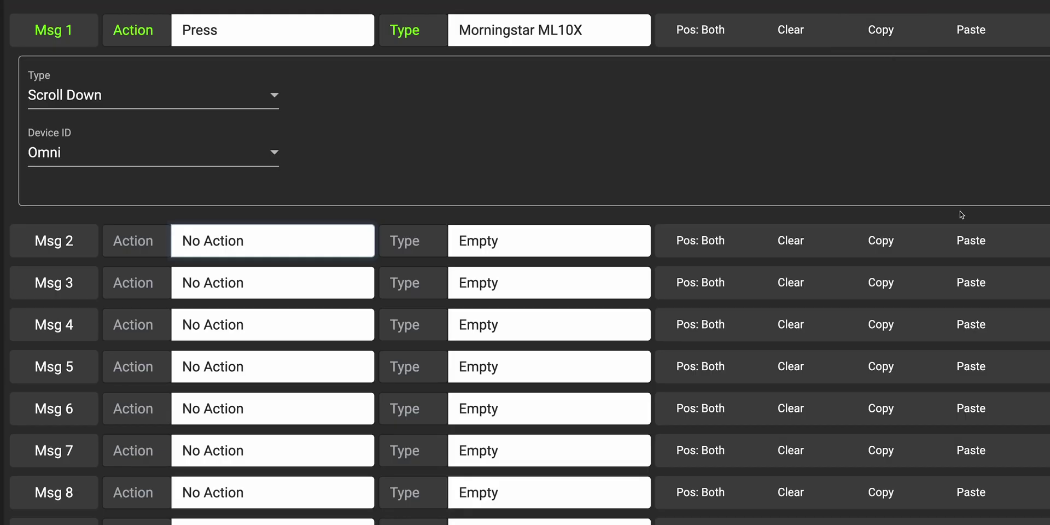
{"action": "left_click", "coordinate": [962, 239]}
{"action": "left_click", "coordinate": [233, 250]}
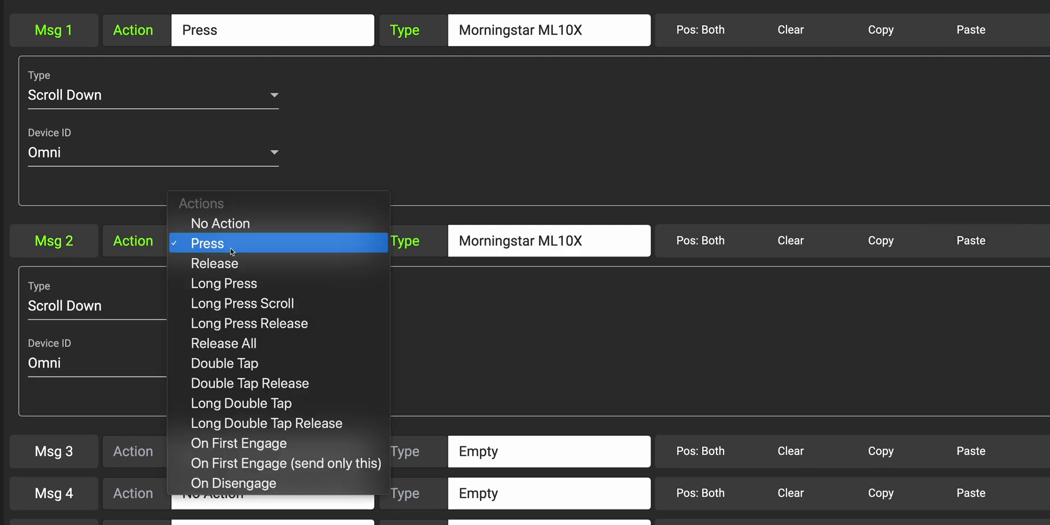
{"action": "left_click", "coordinate": [256, 305]}
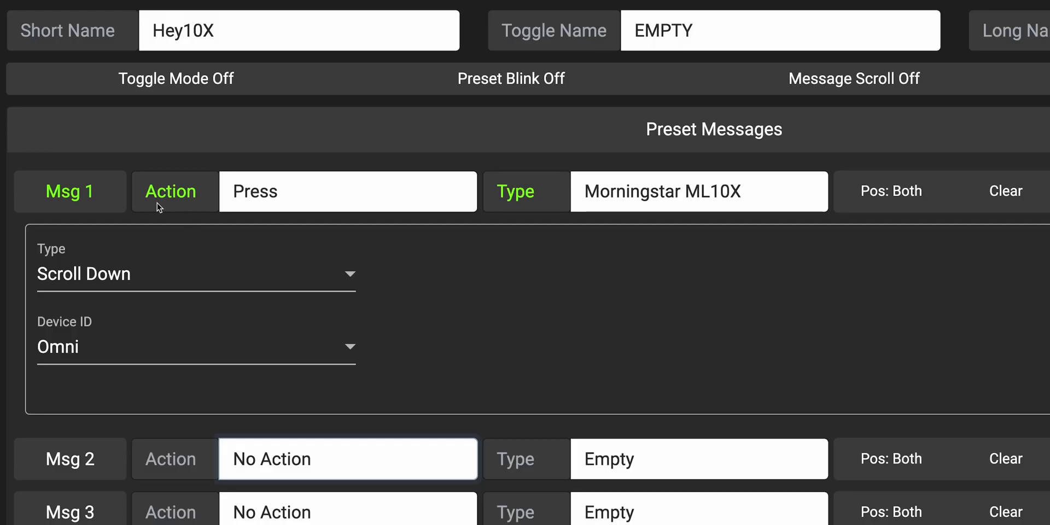
{"action": "left_click", "coordinate": [122, 268]}
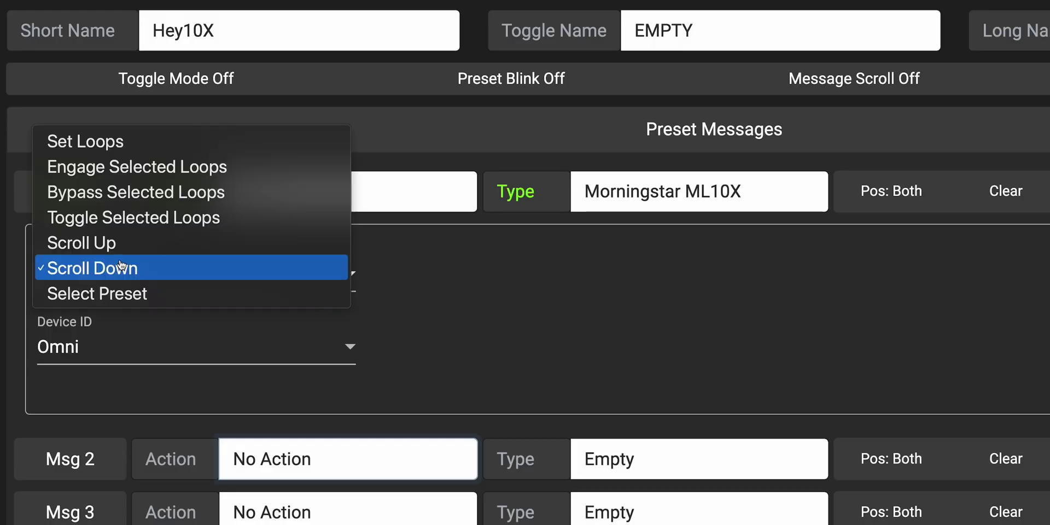
{"action": "left_click", "coordinate": [126, 294]}
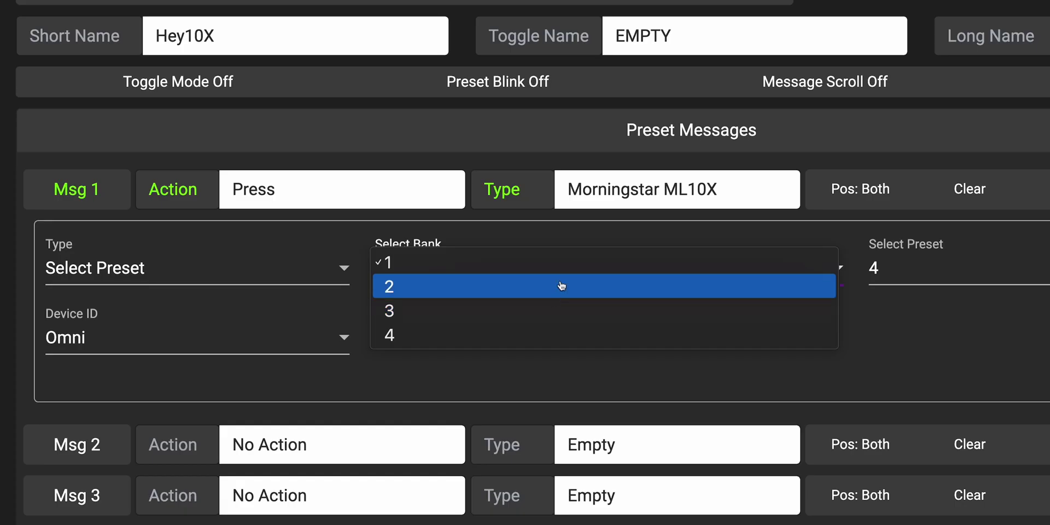
- Choose bank 2, preset 7 and device ID 1 for Msg 1's ML10X Select Preset
{"action": "left_click", "coordinate": [562, 286]}
{"action": "left_click", "coordinate": [957, 269]}
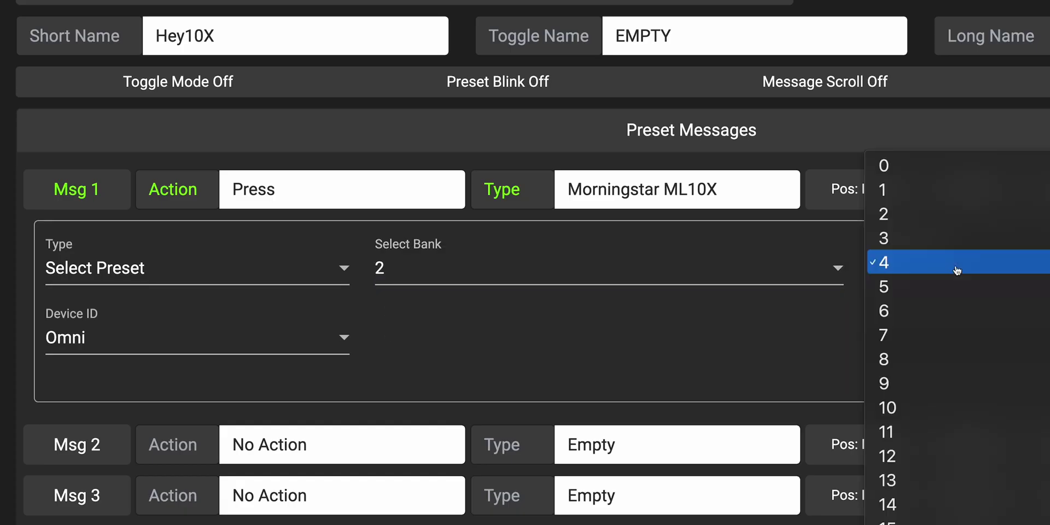
{"action": "left_click", "coordinate": [926, 337]}
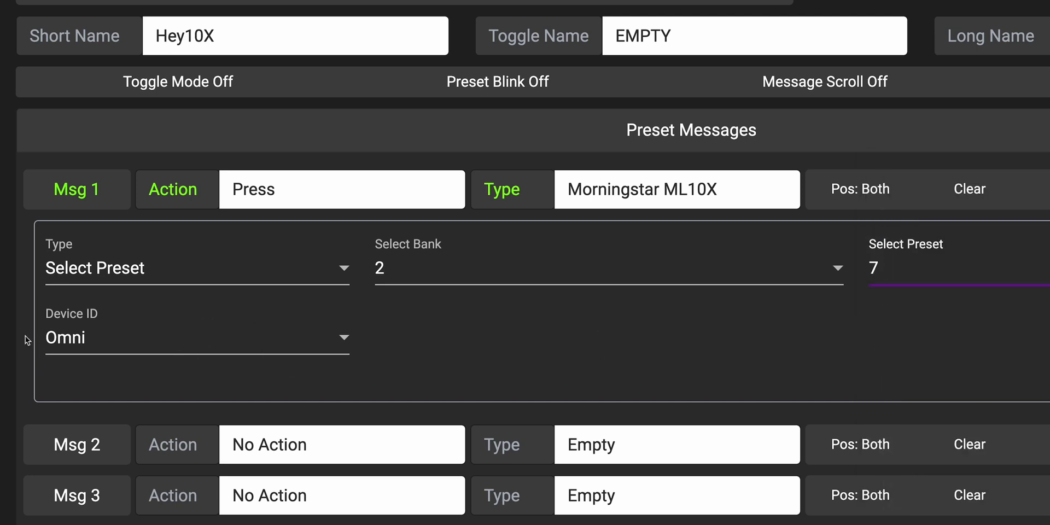
{"action": "left_click", "coordinate": [166, 346]}
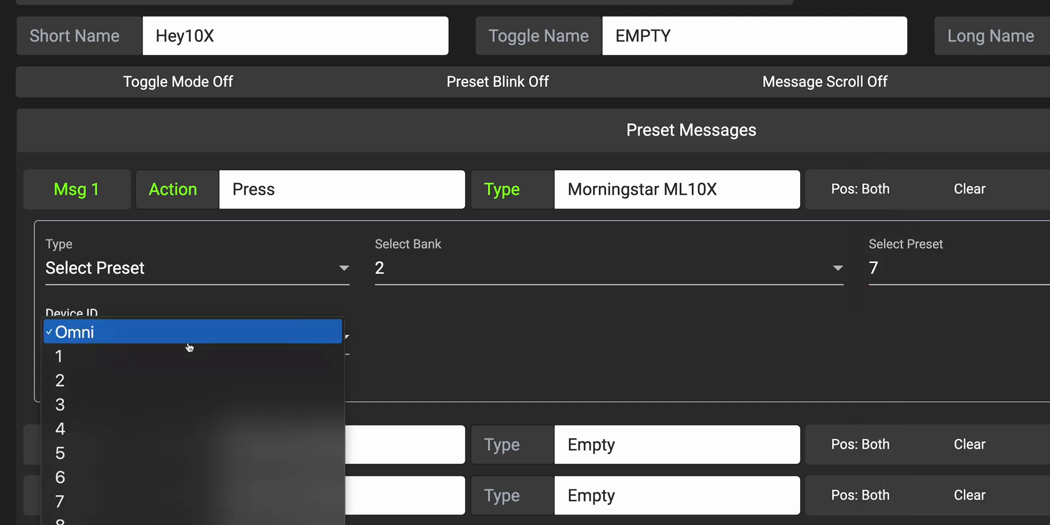
{"action": "scroll", "coordinate": [193, 393], "scroll_direction": "down", "scroll_amount": 1}
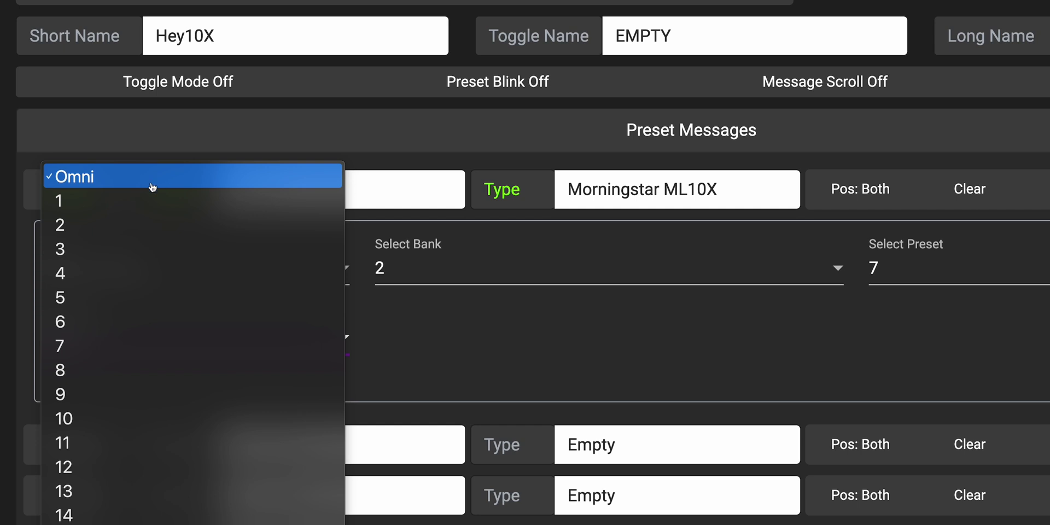
{"action": "left_click", "coordinate": [195, 208]}
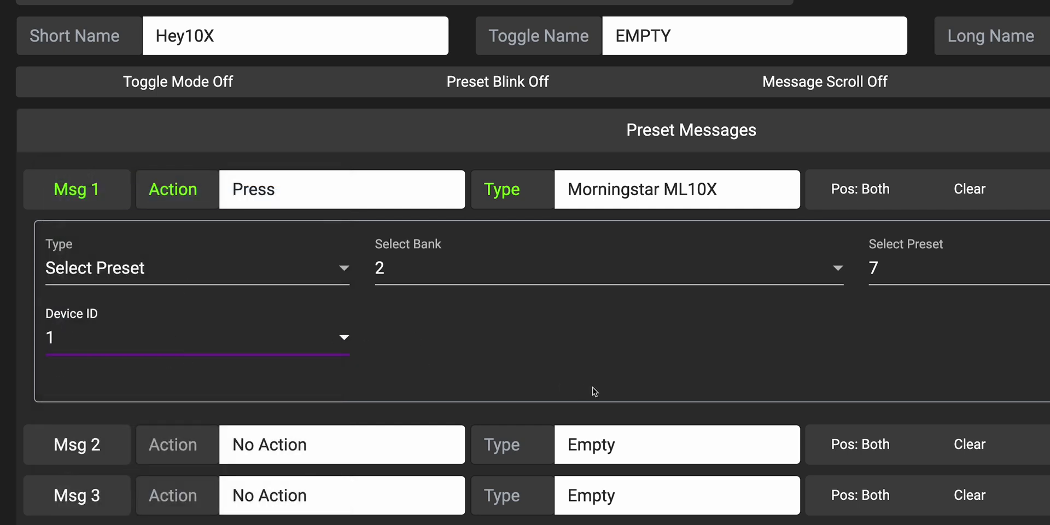